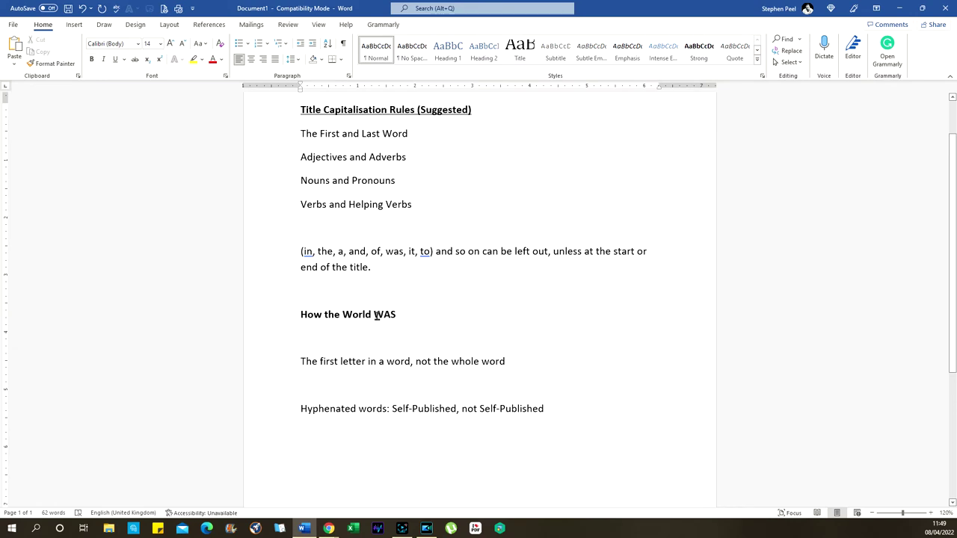
Step: Change the bold example heading from 'How the World WAS' to 'The World Was'
{"action": "left_click_drag", "start_coordinate": [374, 315], "coordinate": [397, 315]}
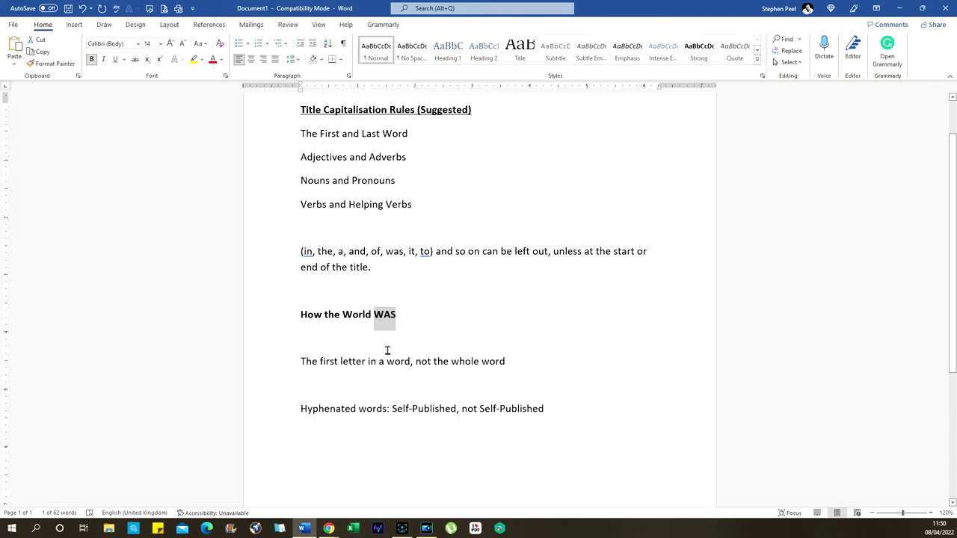
{"action": "left_click", "coordinate": [83, 8]}
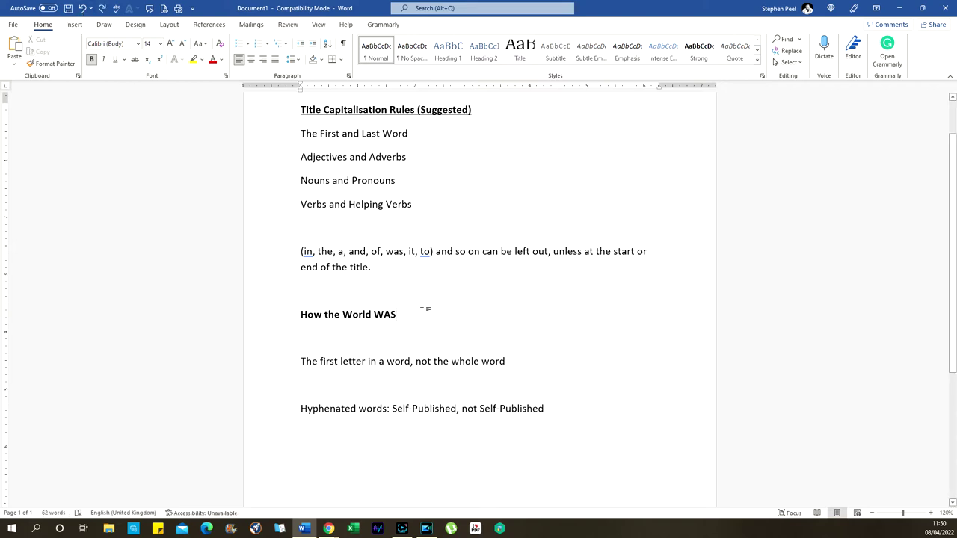
{"action": "key", "text": "BackSpace"}
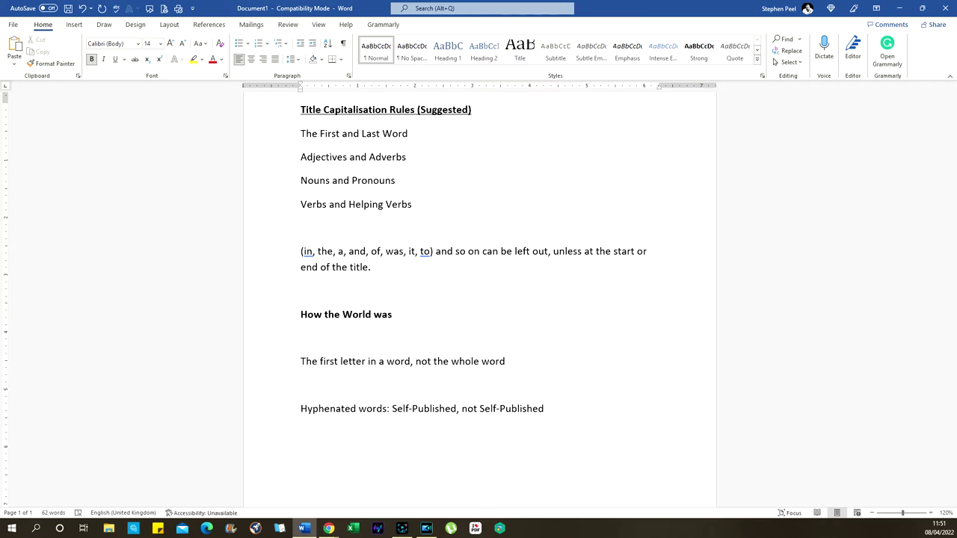
{"action": "key", "text": "Down"}
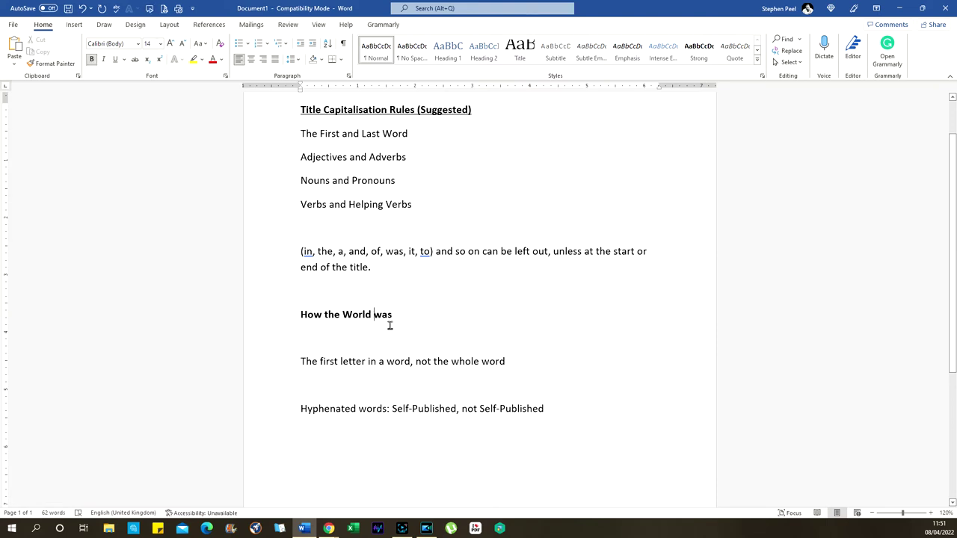
{"action": "type", "text": "W"}
{"action": "key", "text": "Delete"}
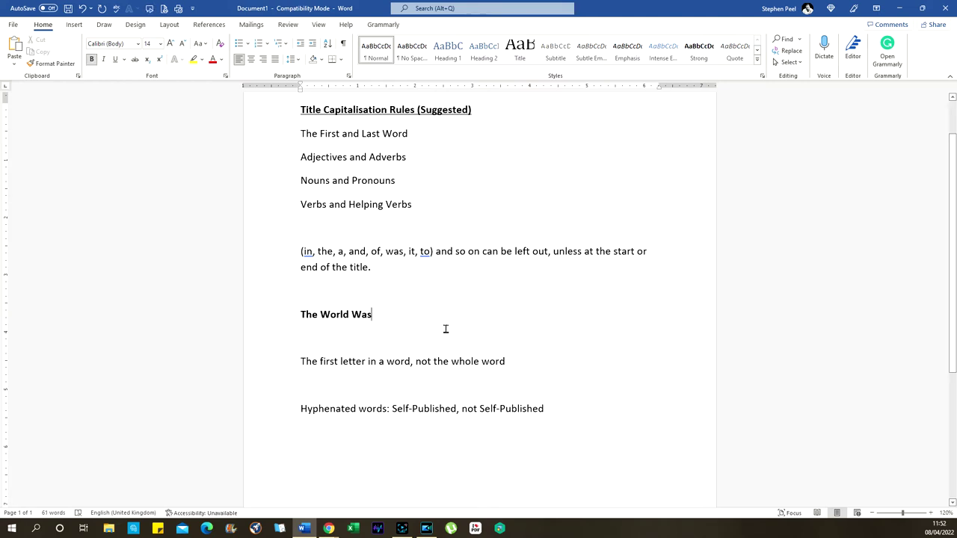
{"action": "scroll", "coordinate": [449, 330], "scroll_direction": "down", "scroll_amount": 2}
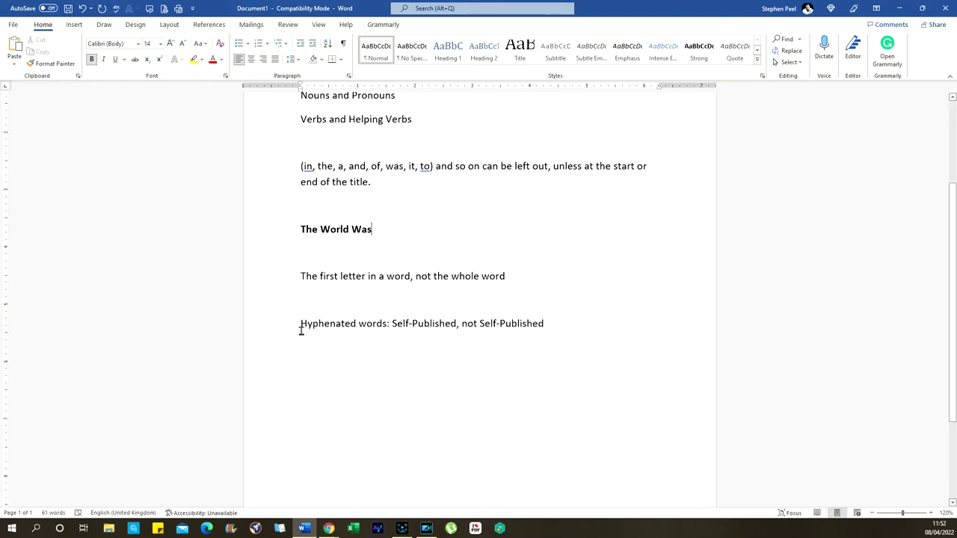
Step: Select the first 'Self-Published' in the hyphenation example
{"action": "double_click", "coordinate": [410, 323]}
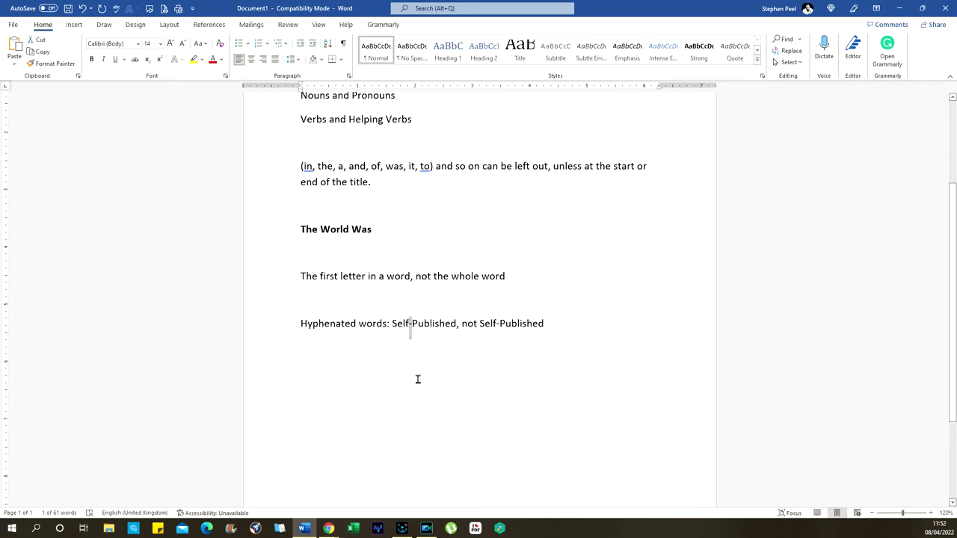
{"action": "left_click", "coordinate": [418, 379]}
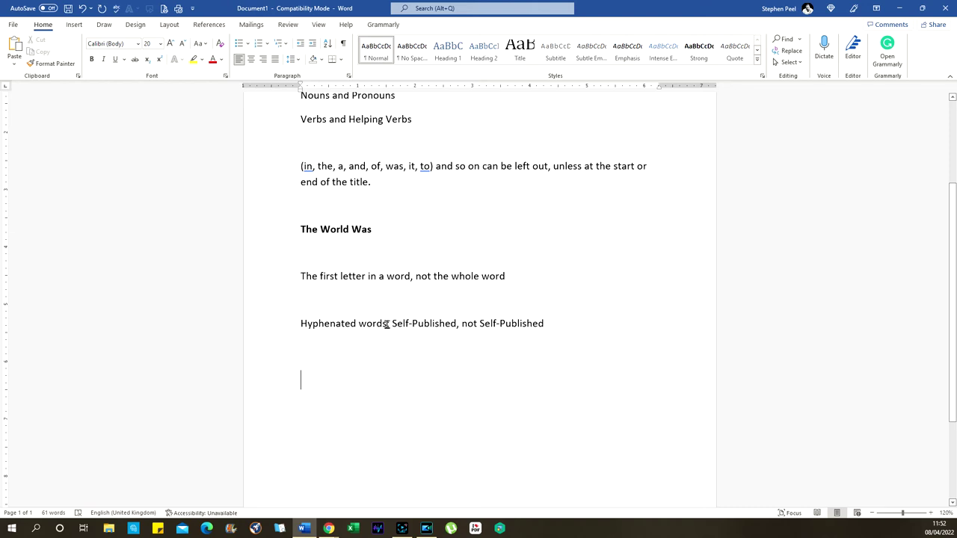
{"action": "left_click_drag", "start_coordinate": [393, 324], "coordinate": [434, 327]}
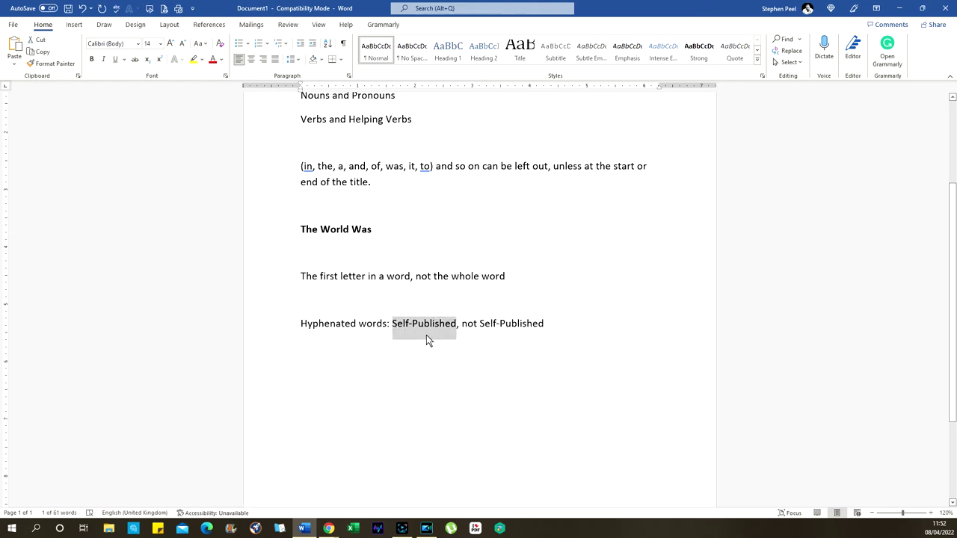
Step: Make the second word lowercase so the line reads 'Self-Published, not Self-published'
{"action": "left_click", "coordinate": [418, 324]}
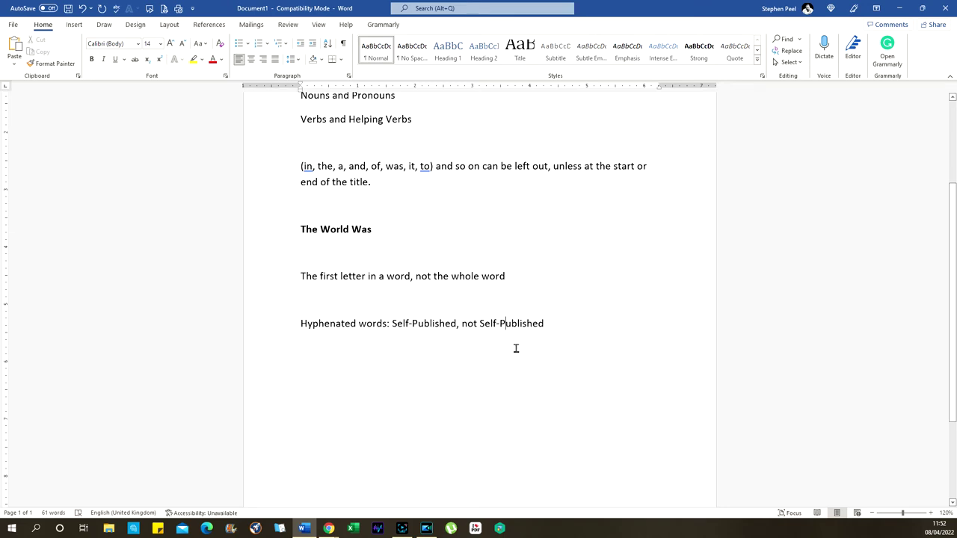
{"action": "key", "text": "BackSpace"}
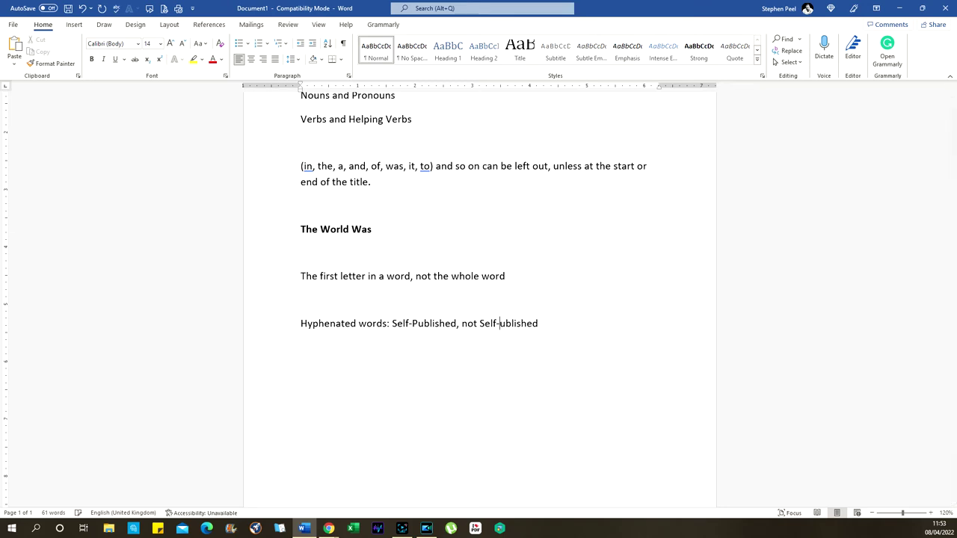
{"action": "type", "text": "P"}
{"action": "key", "text": "BackSpace"}
{"action": "type", "text": "P"}
{"action": "key", "text": "BackSpace"}
{"action": "type", "text": "p"}
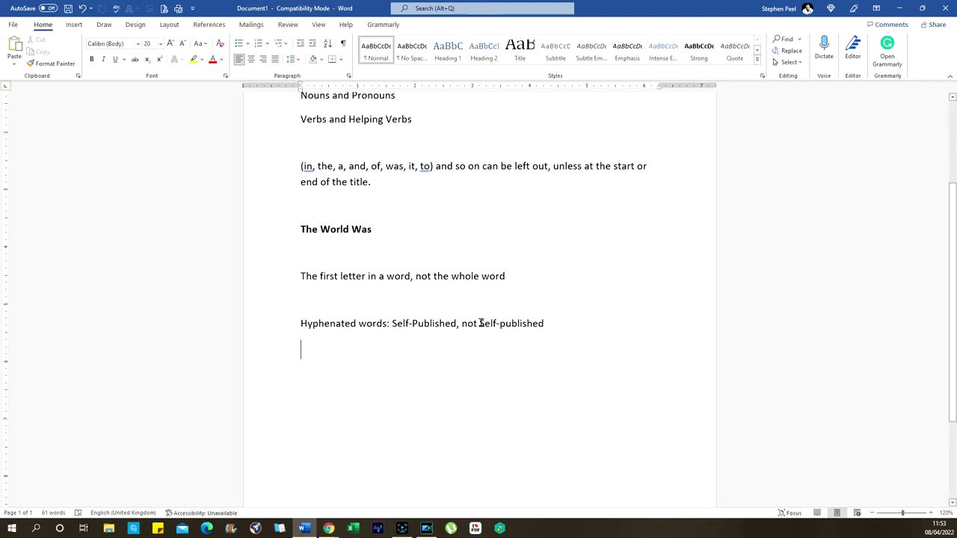
{"action": "left_click_drag", "start_coordinate": [480, 323], "coordinate": [553, 326]}
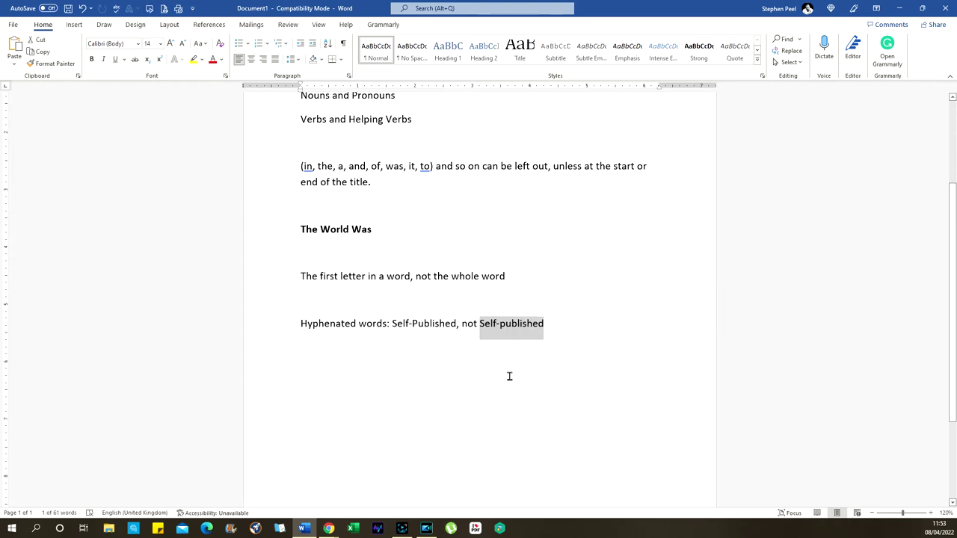
{"action": "left_click", "coordinate": [422, 375]}
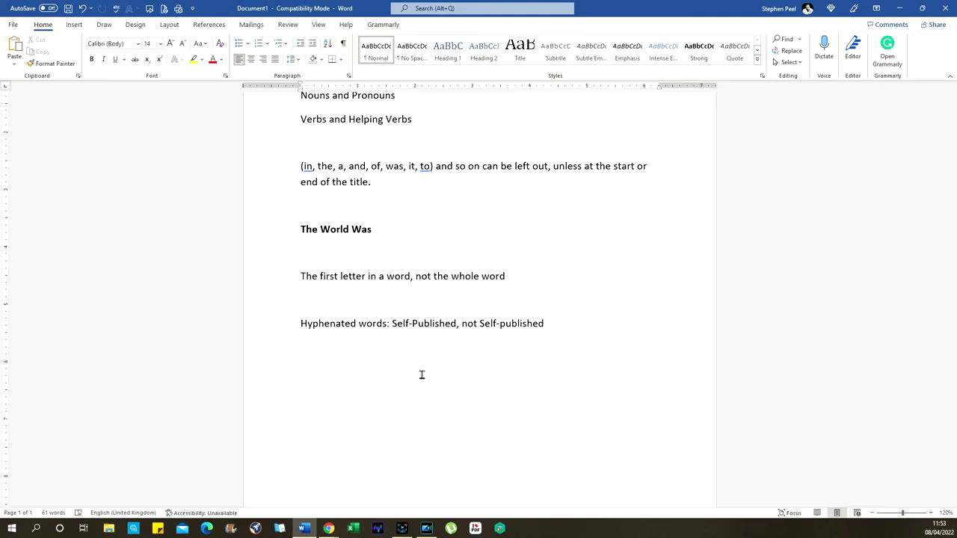
{"action": "scroll", "coordinate": [427, 359], "scroll_direction": "up", "scroll_amount": 1}
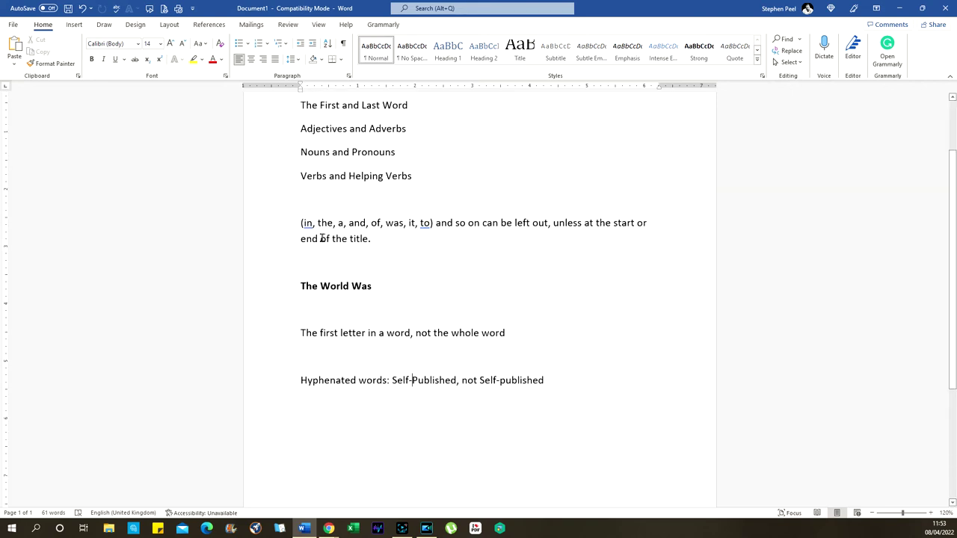
Step: Switch from Word to the Chrome window showing The Jungle Book Amazon listing
{"action": "mouse_move", "coordinate": [333, 531]}
{"action": "left_click", "coordinate": [365, 493]}
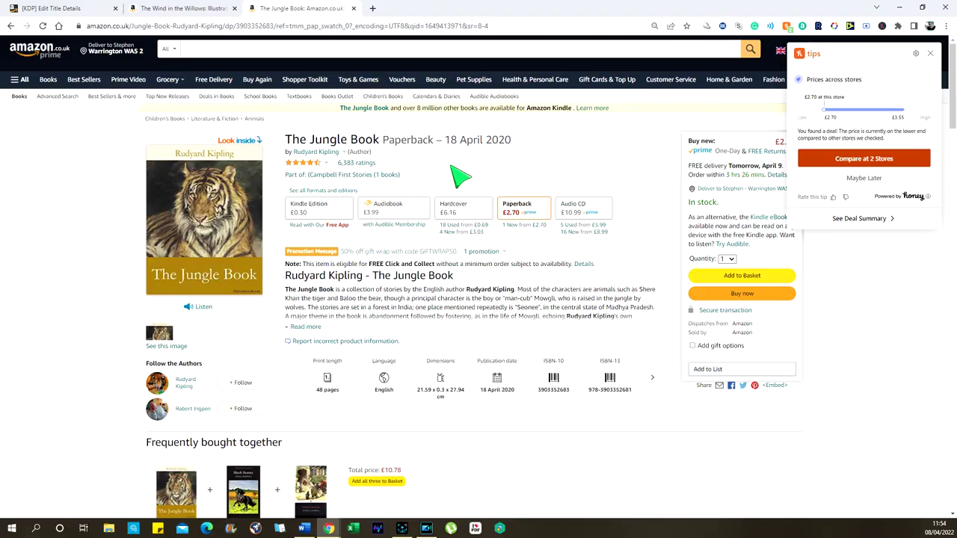
Step: Expand The Jungle Book's full description, then select the Wind in the Willows title
{"action": "scroll", "coordinate": [421, 248], "scroll_direction": "down", "scroll_amount": 5}
{"action": "scroll", "coordinate": [421, 247], "scroll_direction": "up", "scroll_amount": 4}
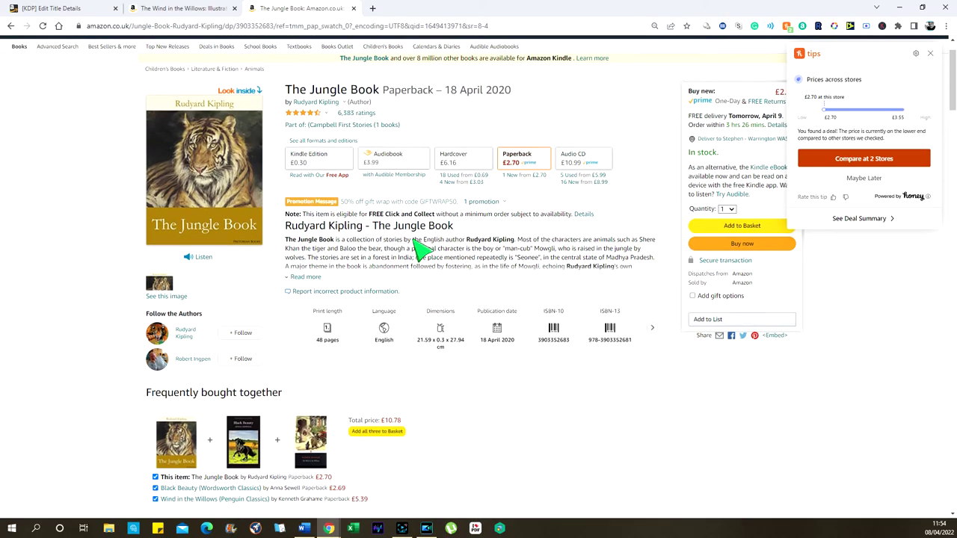
{"action": "left_click", "coordinate": [306, 278]}
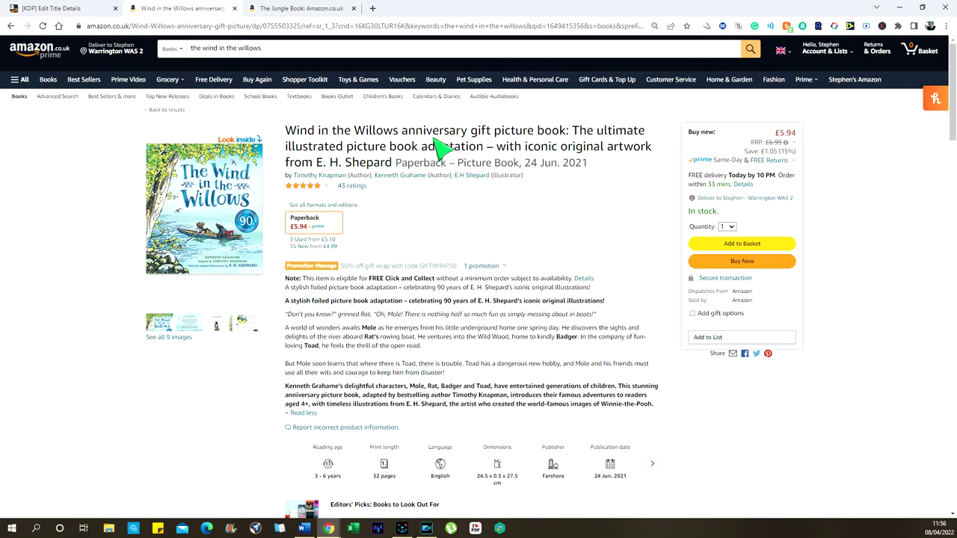
{"action": "left_click_drag", "start_coordinate": [400, 132], "coordinate": [287, 135]}
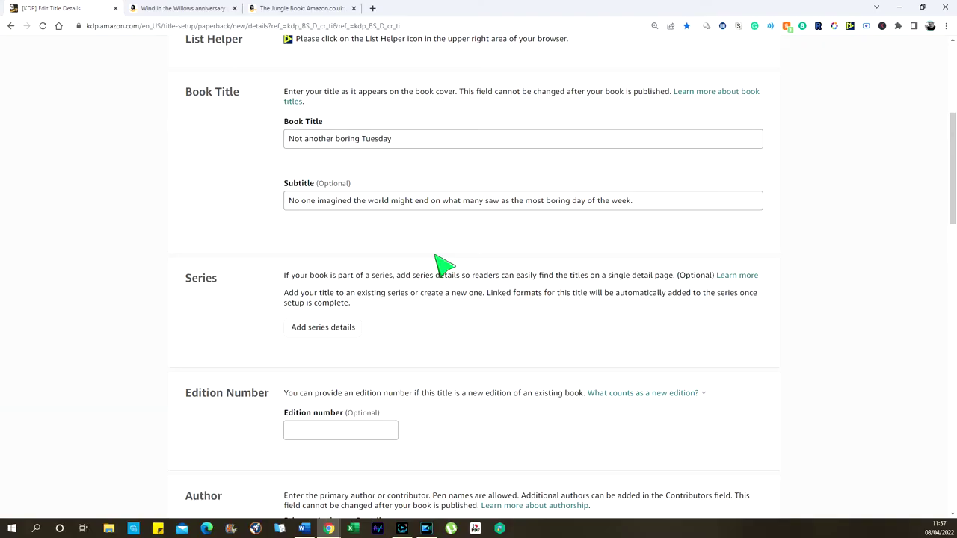
Step: Return to the KDP title details page, whose Book Title reads 'Not another boring Tuesday'
{"action": "scroll", "coordinate": [444, 263], "scroll_direction": "down", "scroll_amount": 1}
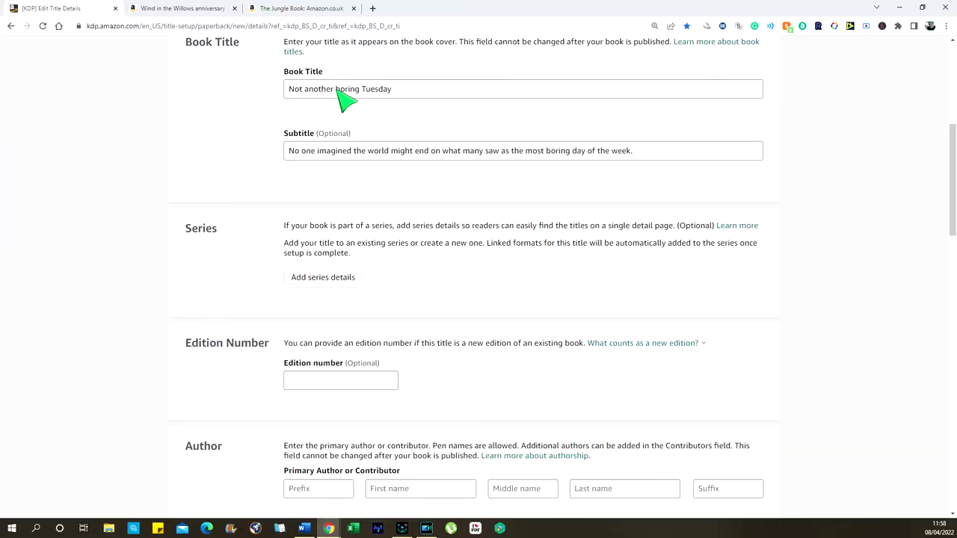
Step: Capitalise 'another' and 'boring' in the Book Title to 'Another' and 'Boring'
{"action": "left_click", "coordinate": [306, 88]}
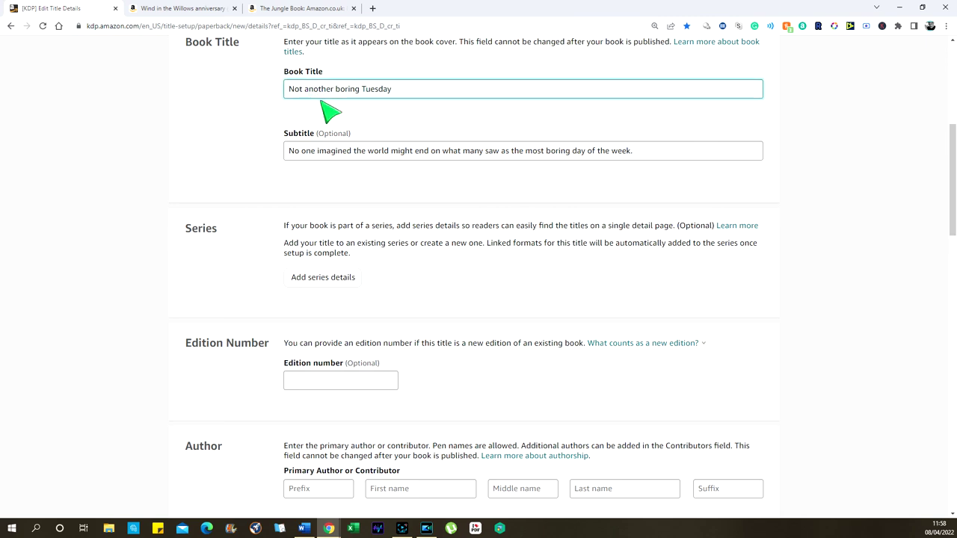
{"action": "key", "text": "BackSpace"}
{"action": "type", "text": "A"}
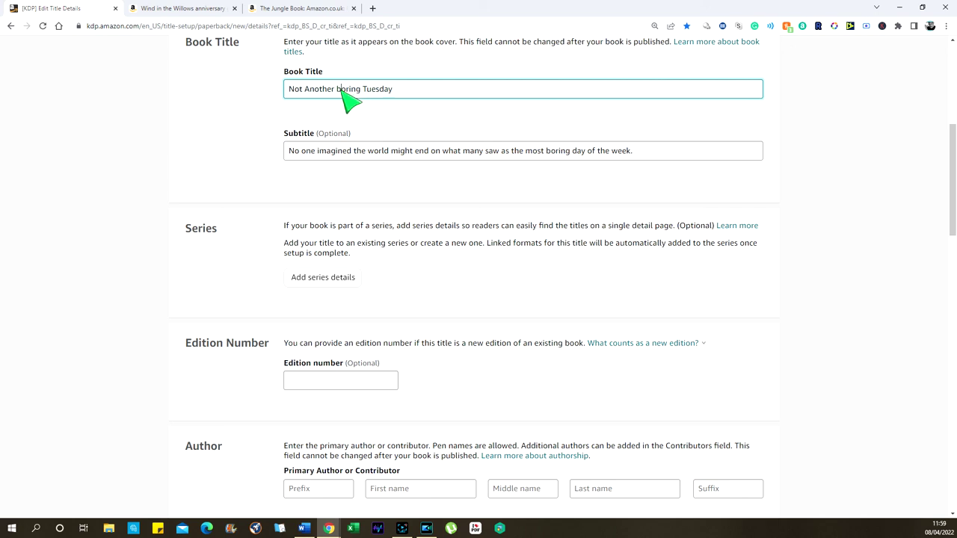
{"action": "left_click", "coordinate": [342, 96]}
{"action": "key", "text": "BackSpace"}
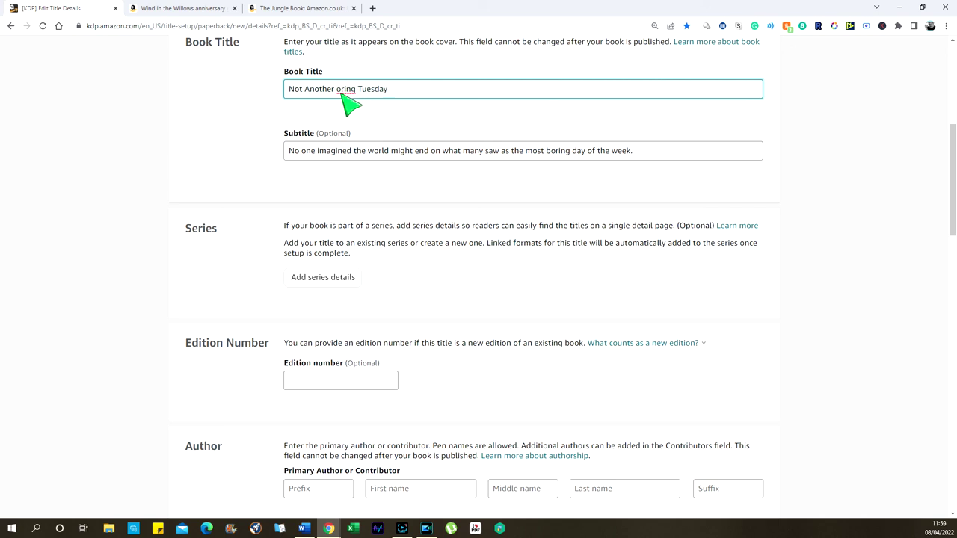
{"action": "type", "text": "B"}
{"action": "left_click", "coordinate": [388, 122]}
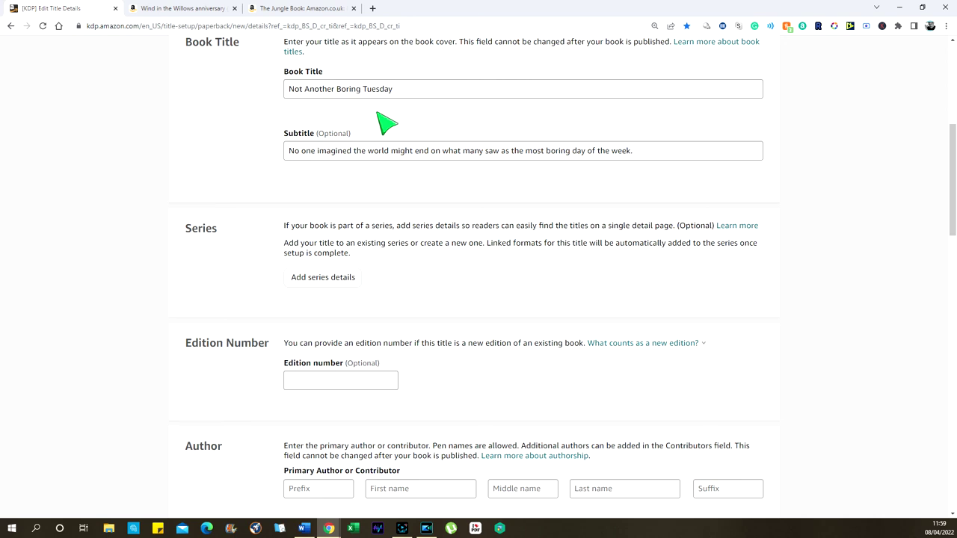
Step: Insert the example small words 'in on the and' after 'Another' in the Book Title
{"action": "left_click", "coordinate": [336, 90]}
{"action": "type", "text": "N"}
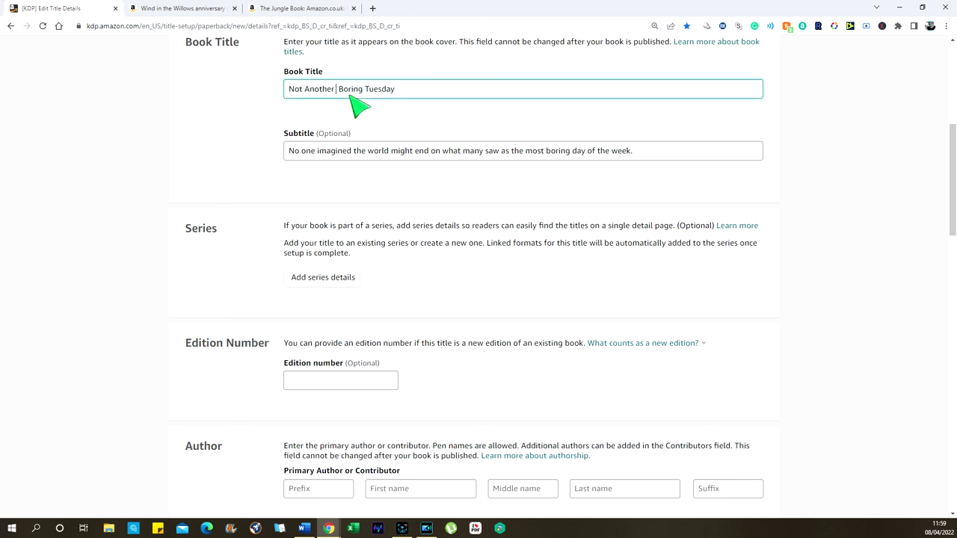
{"action": "key", "text": "BackSpace"}
{"action": "type", "text": "in on the and"}
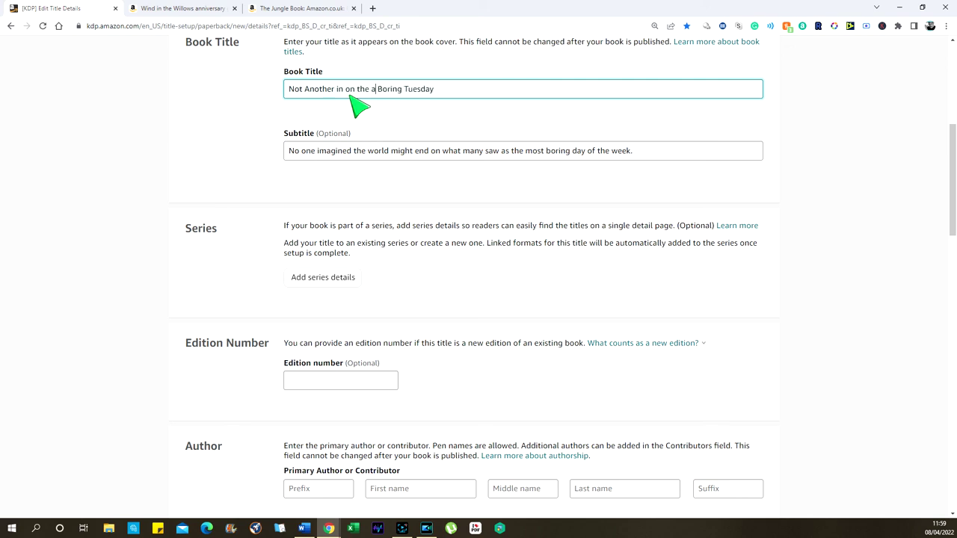